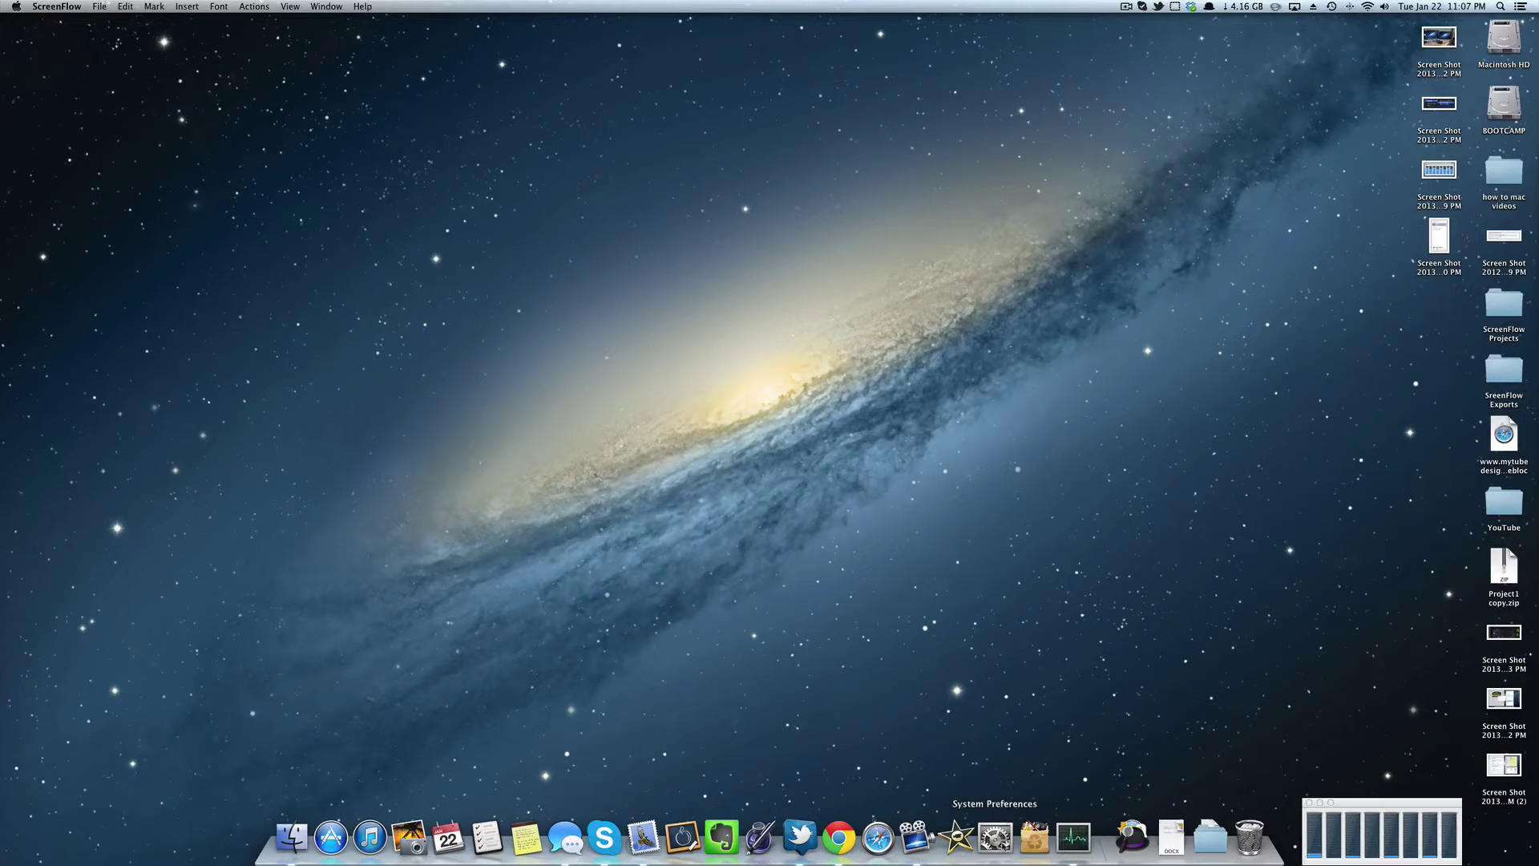
Open the Displays settings and place the LED Cinema Display window beside the iMac window.
{"action": "left_click", "coordinate": [994, 837]}
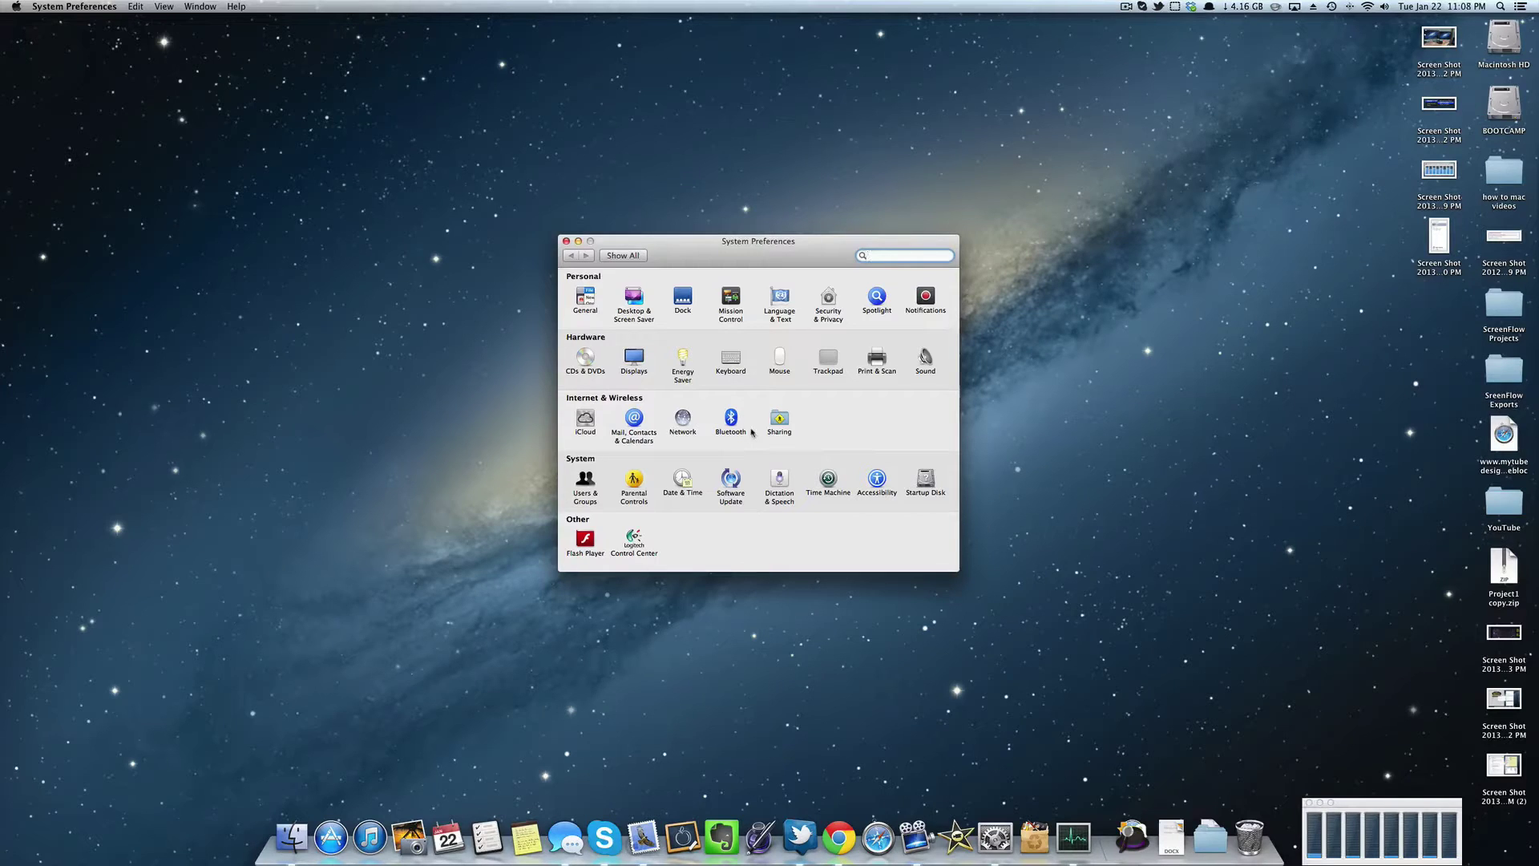
{"action": "left_click", "coordinate": [640, 358]}
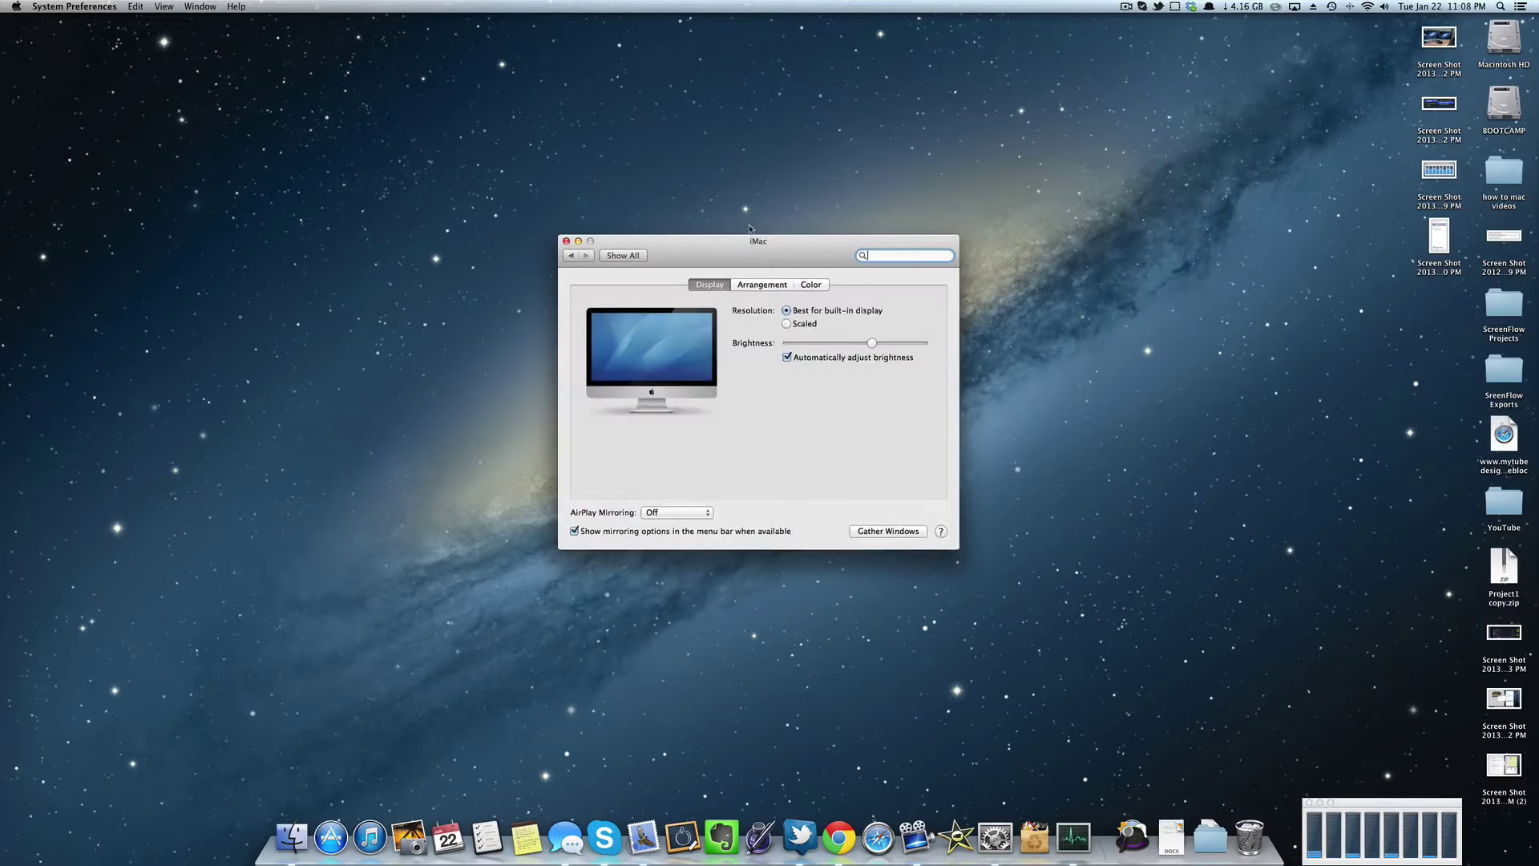
{"action": "left_click_drag", "start_coordinate": [788, 248], "coordinate": [796, 244]}
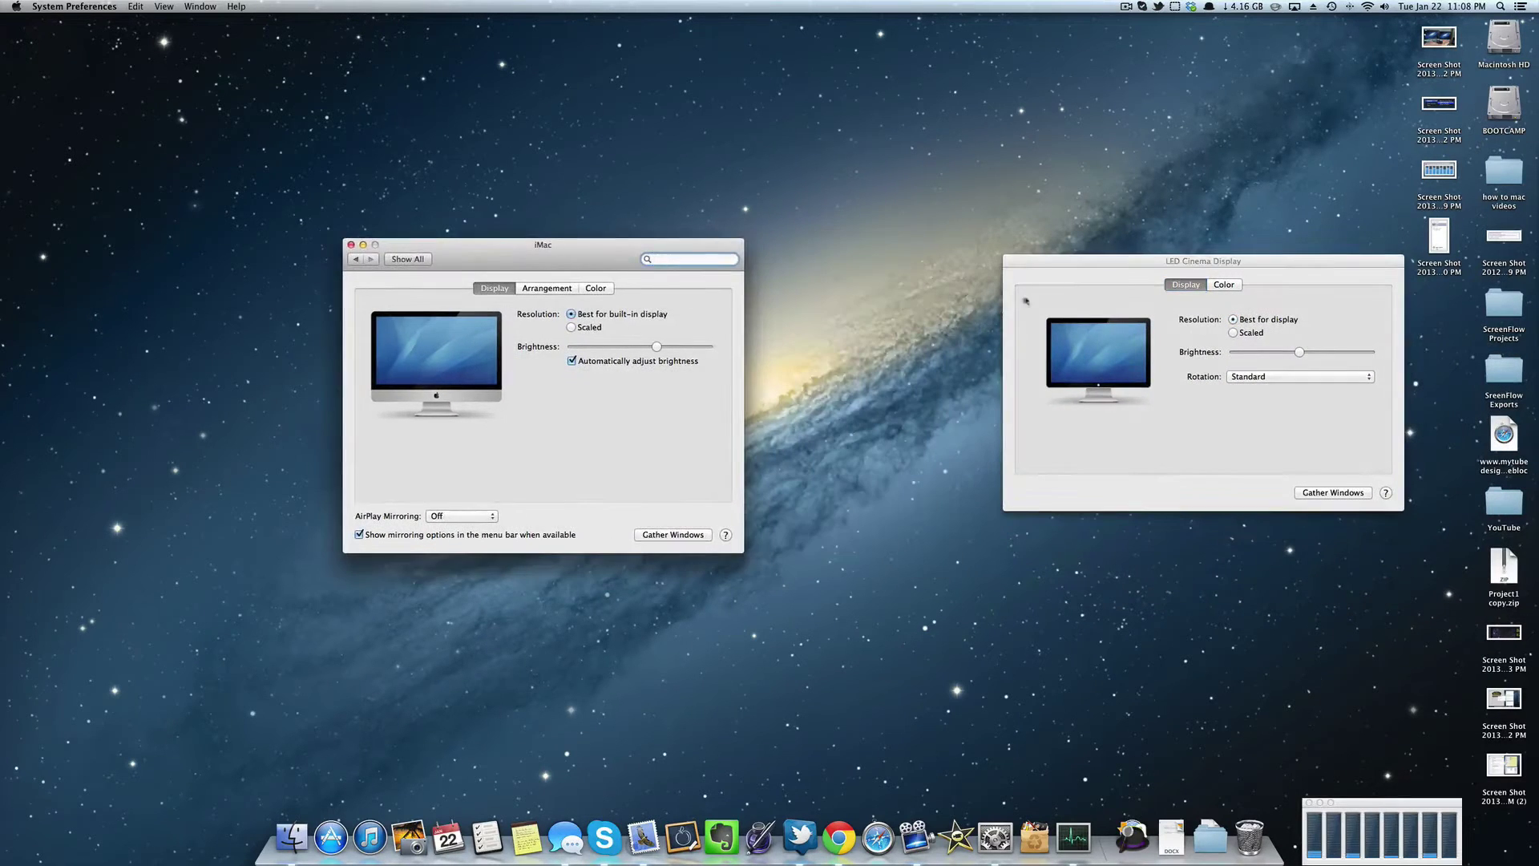
{"action": "left_click", "coordinate": [1026, 302]}
{"action": "left_click_drag", "start_coordinate": [1043, 261], "coordinate": [804, 273]}
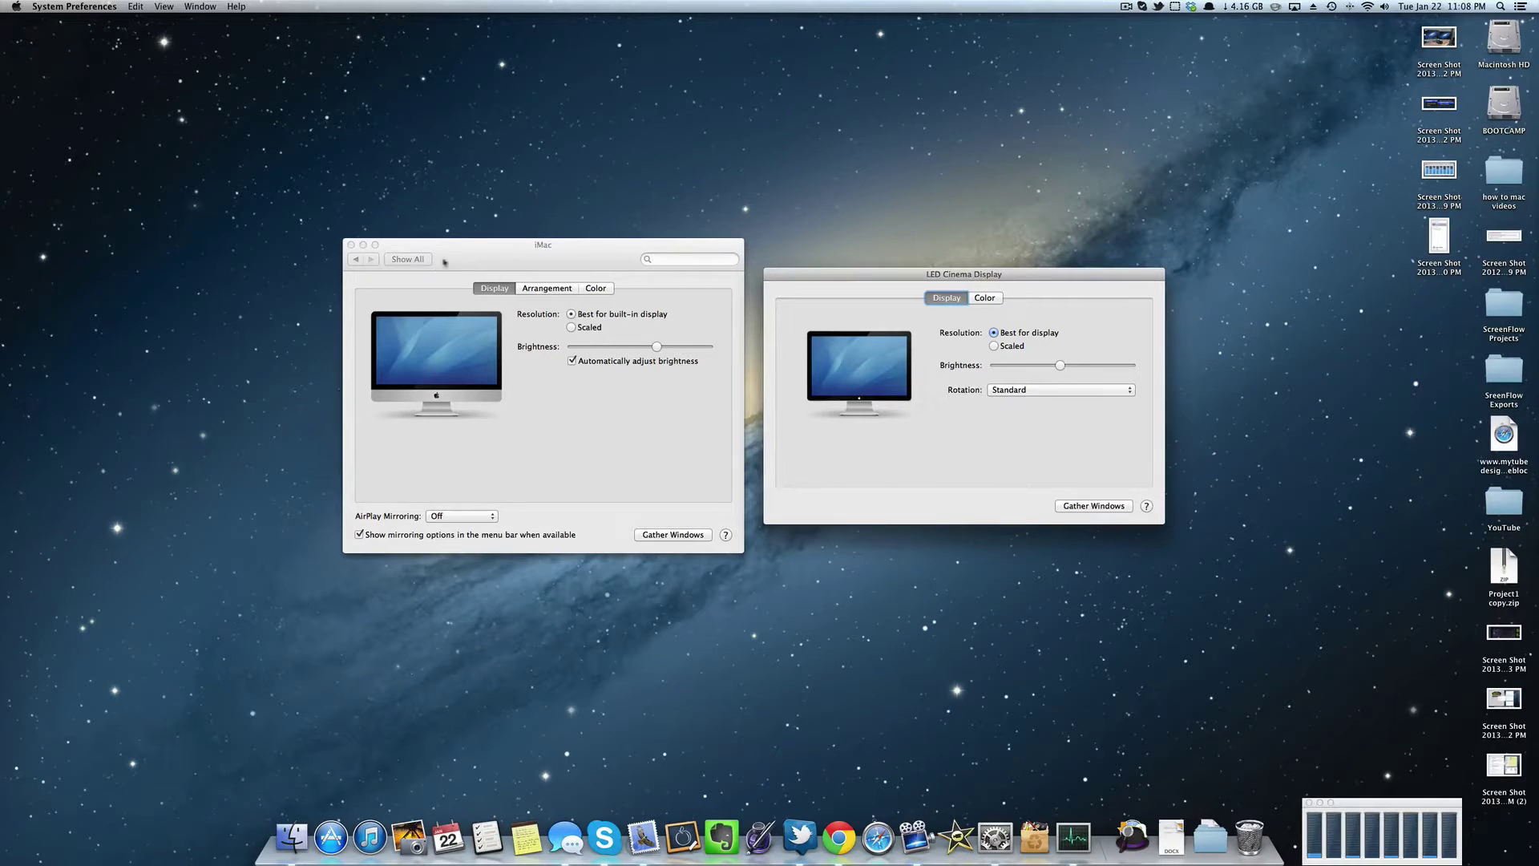
{"action": "left_click", "coordinate": [408, 259]}
{"action": "left_click", "coordinate": [420, 303]}
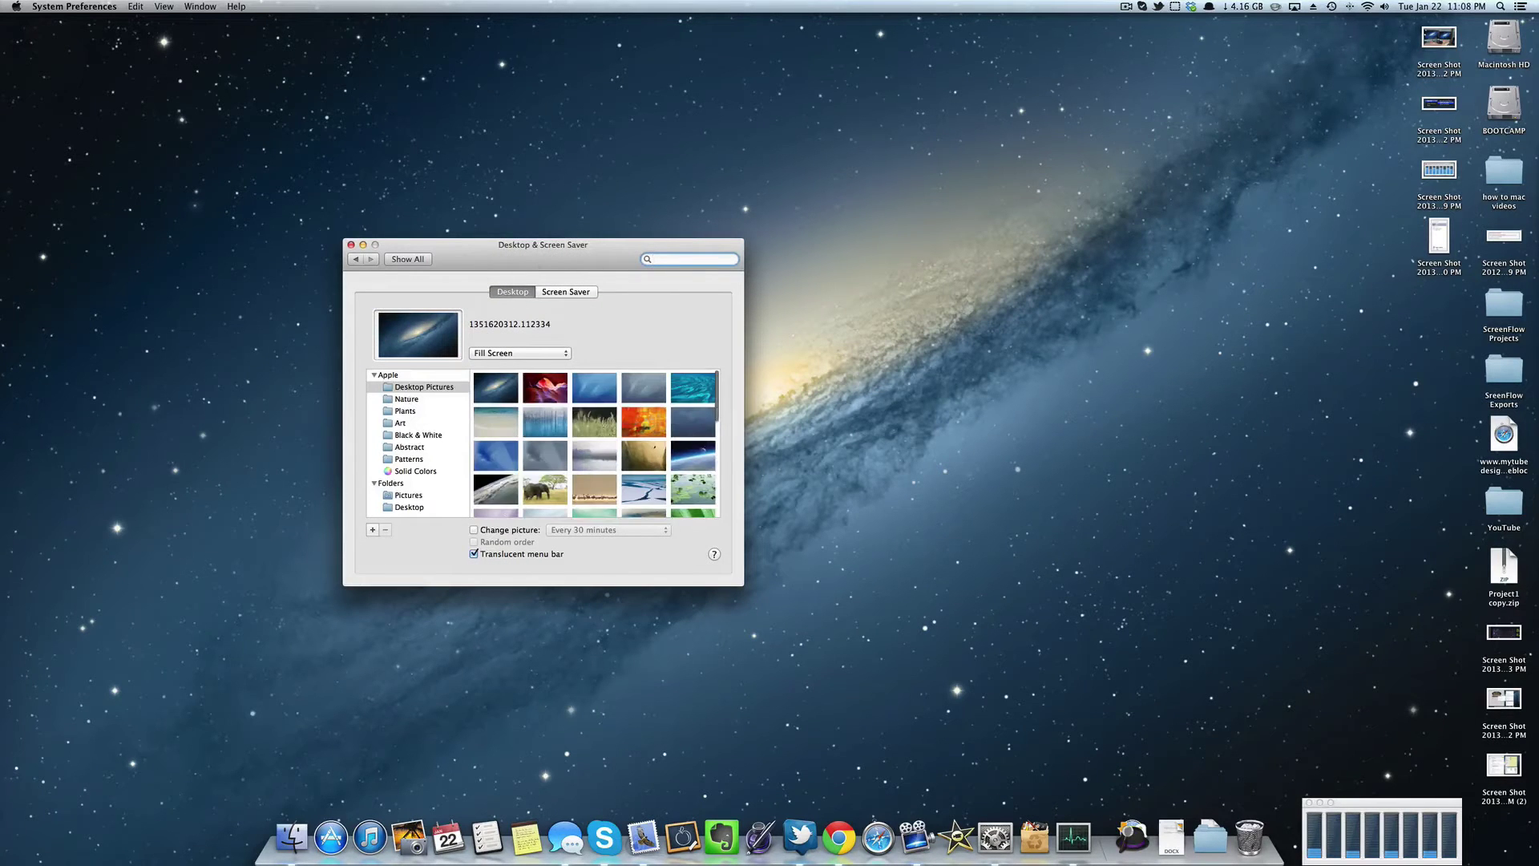
{"action": "left_click_drag", "start_coordinate": [1538, 333], "coordinate": [924, 288]}
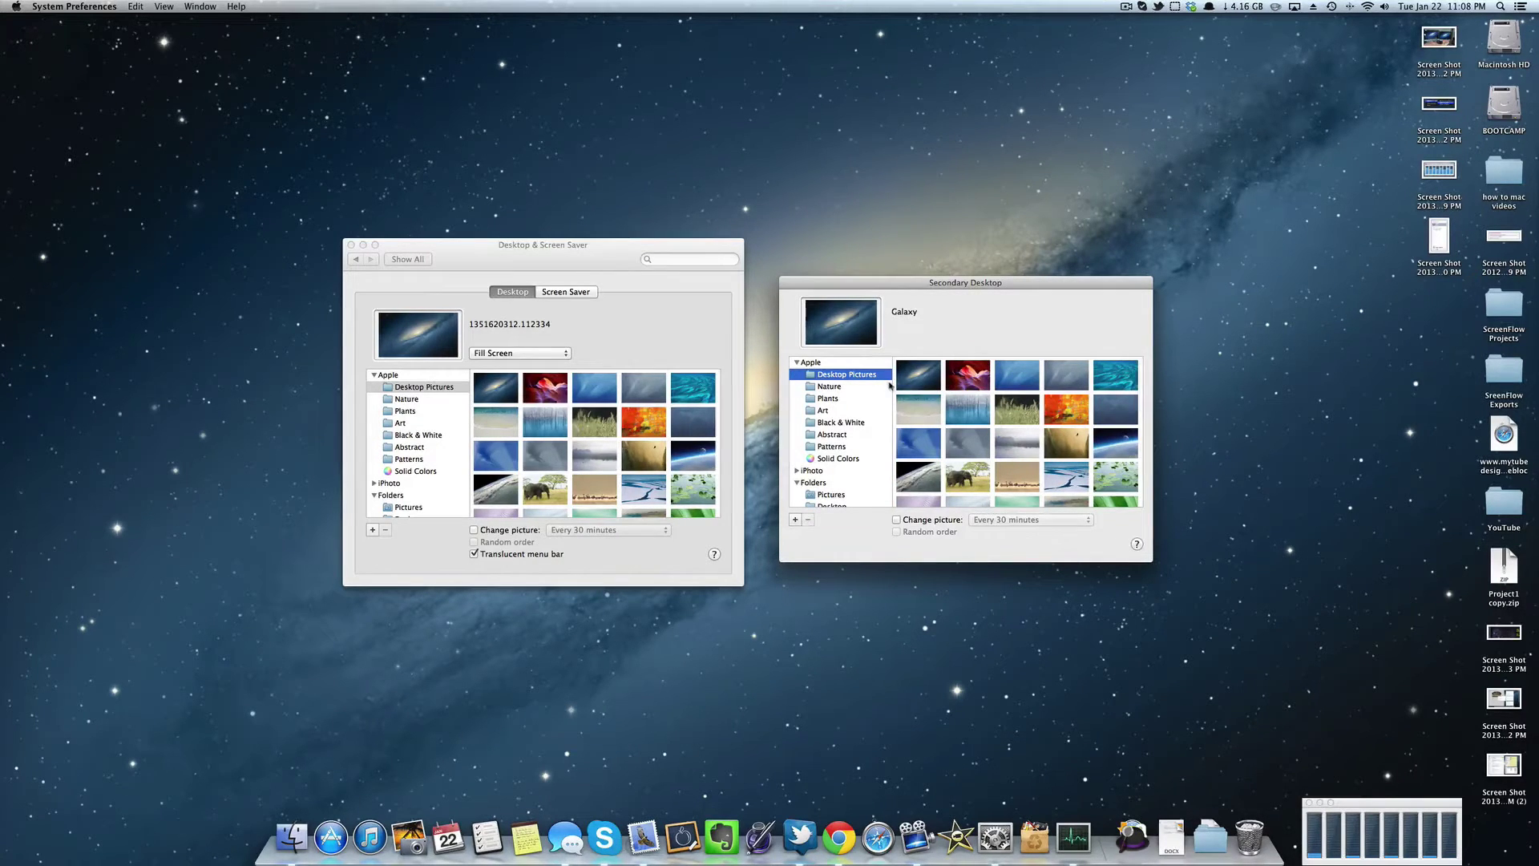
{"action": "left_click", "coordinate": [553, 264]}
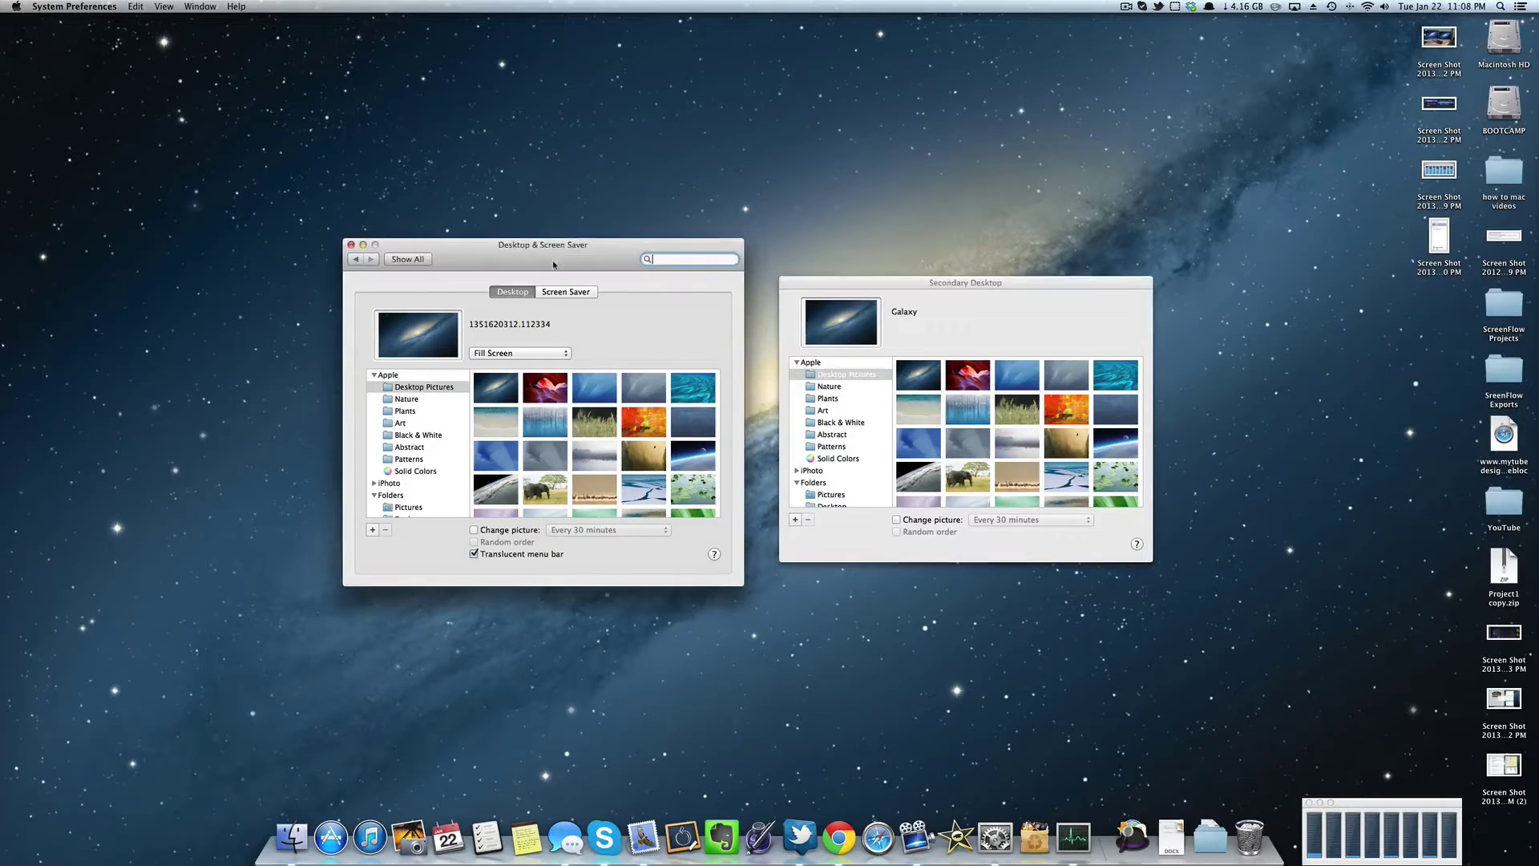
{"action": "left_click", "coordinate": [425, 263]}
Raise the LED Cinema Display brightness slightly and glance at its Color profiles.
{"action": "left_click", "coordinate": [422, 362]}
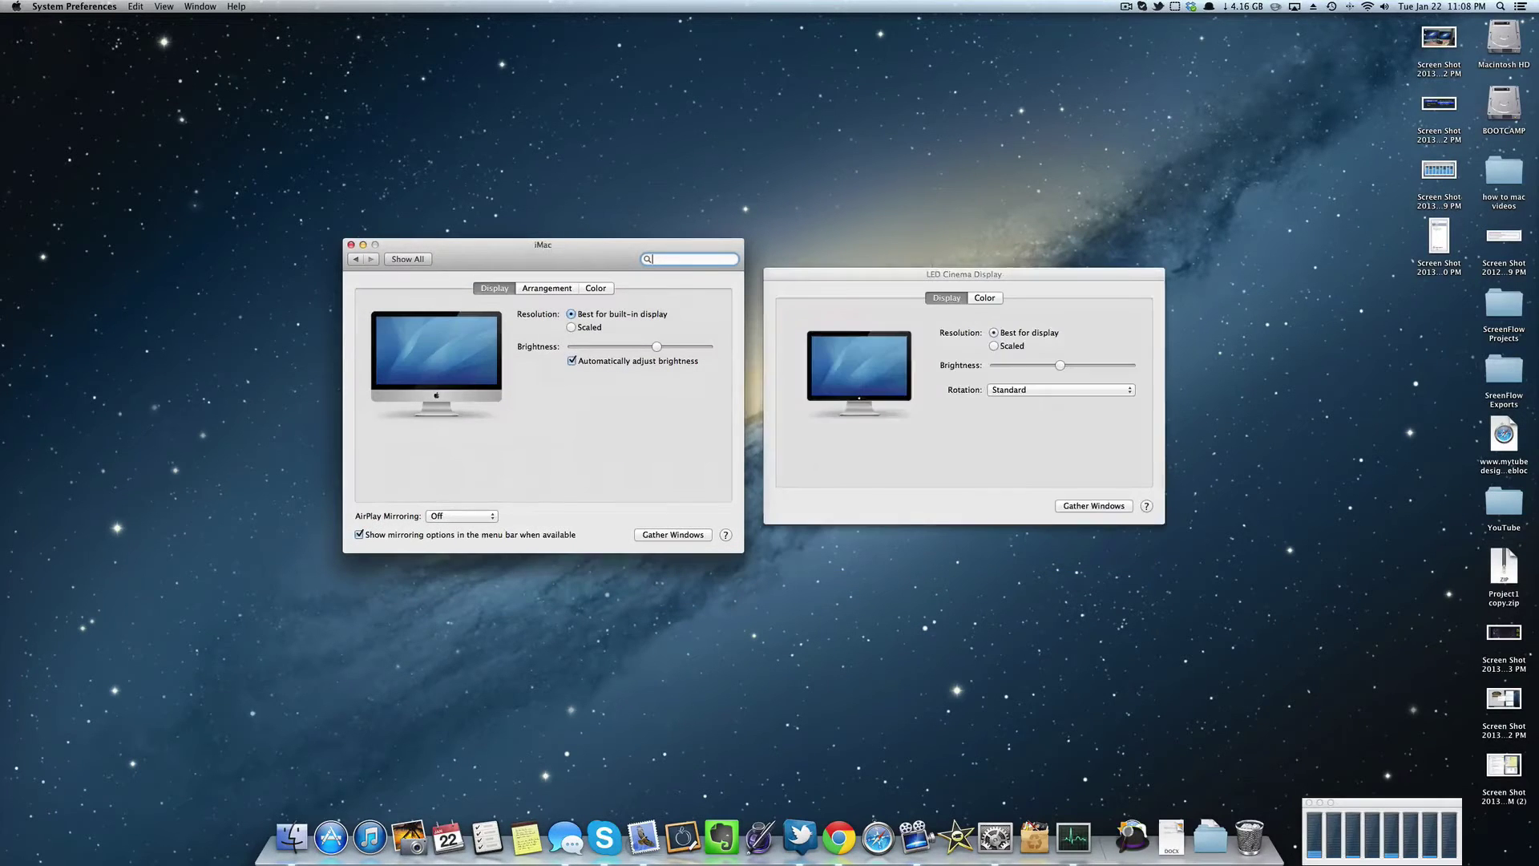
{"action": "left_click", "coordinate": [1015, 334]}
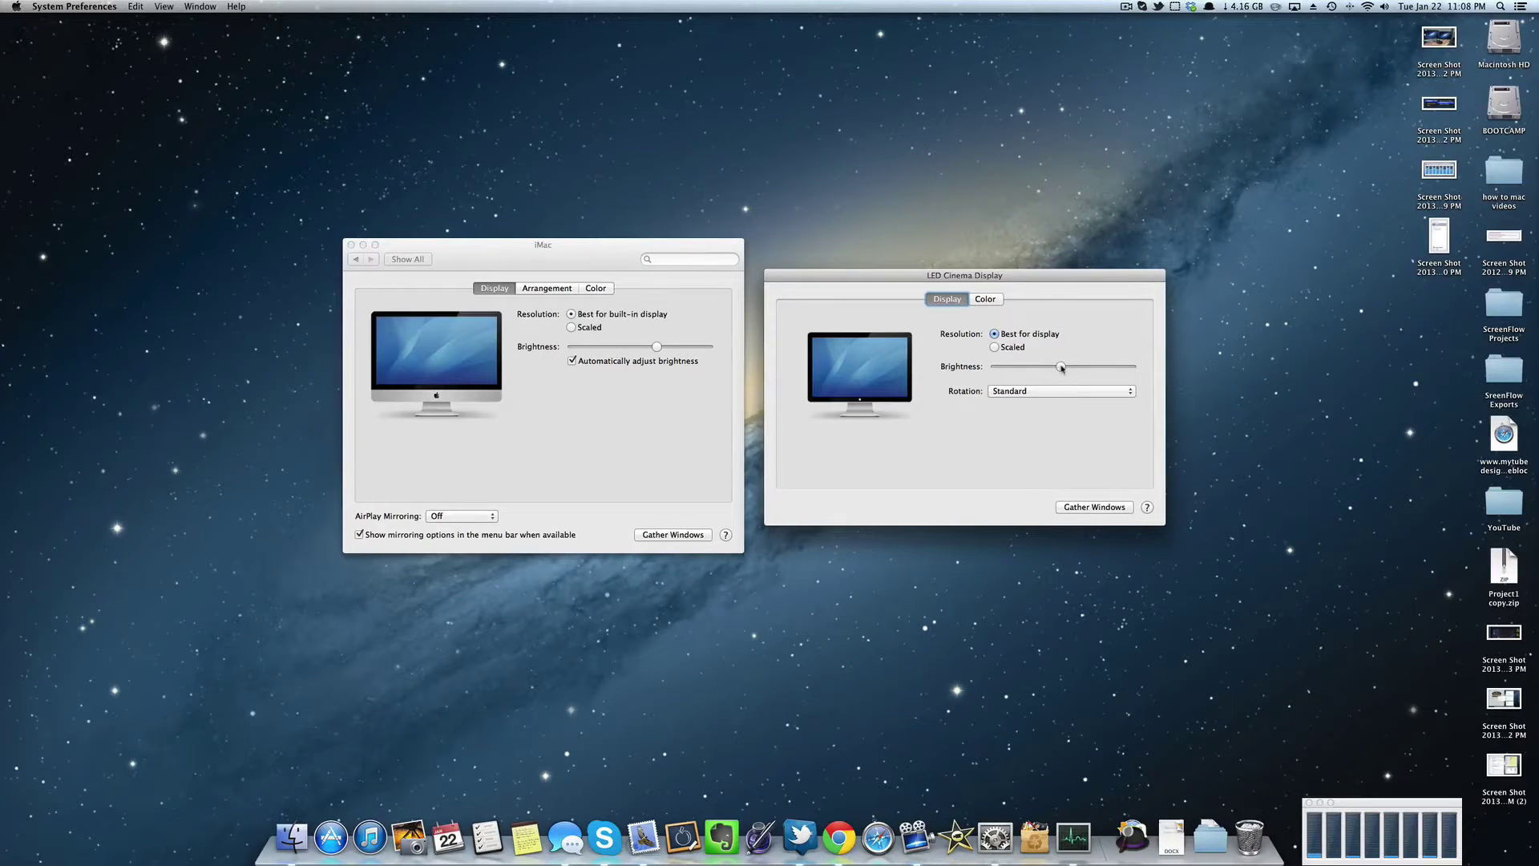
{"action": "mouse_move", "coordinate": [1062, 367]}
{"action": "left_mouse_down"}
{"action": "mouse_move", "coordinate": [1135, 367]}
{"action": "mouse_move", "coordinate": [1077, 367]}
{"action": "left_mouse_up"}
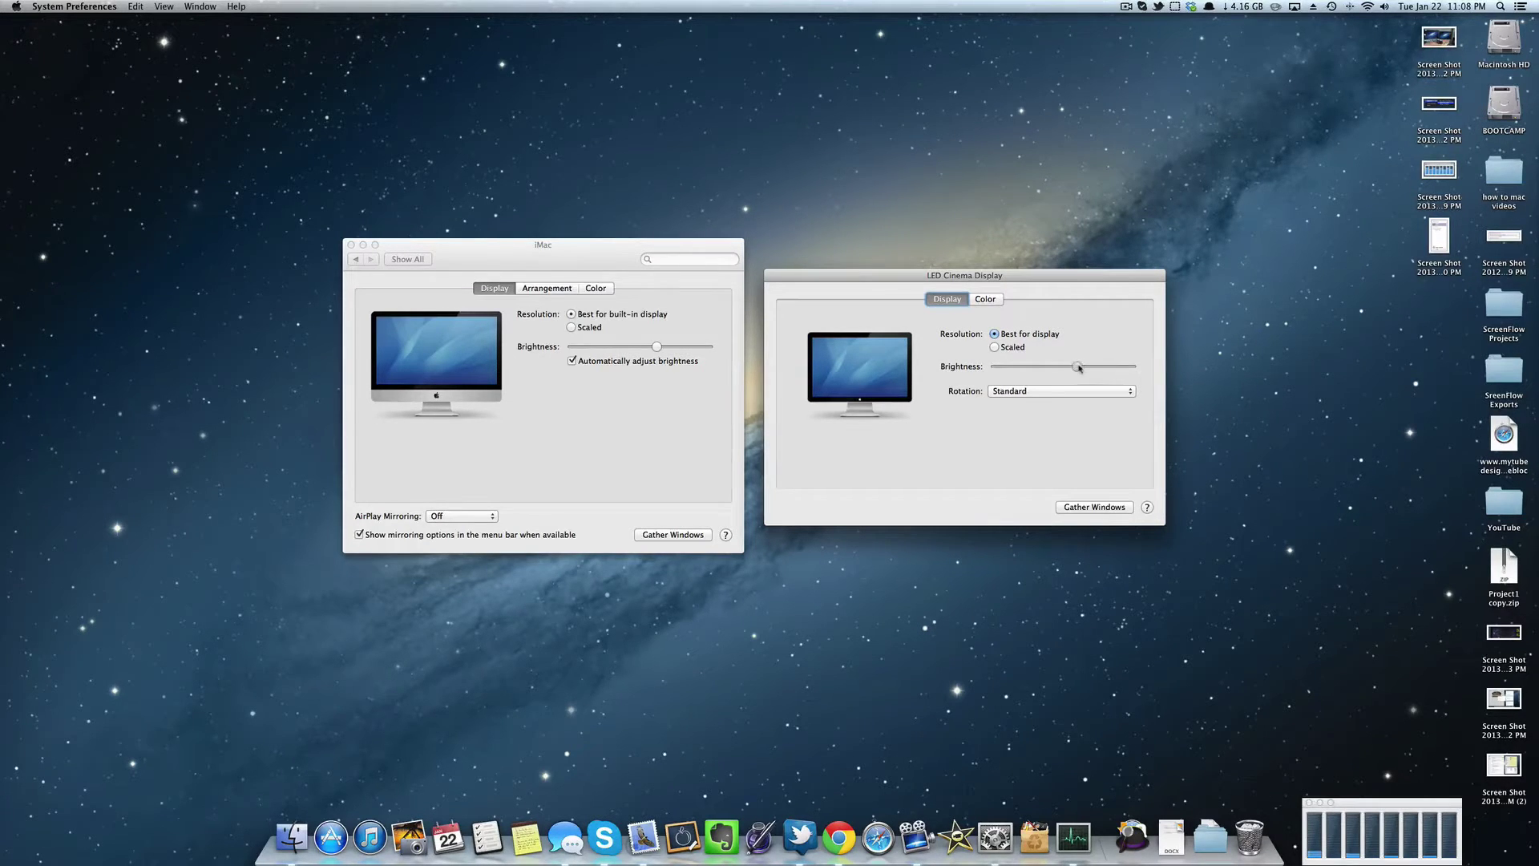
{"action": "left_click", "coordinate": [705, 424]}
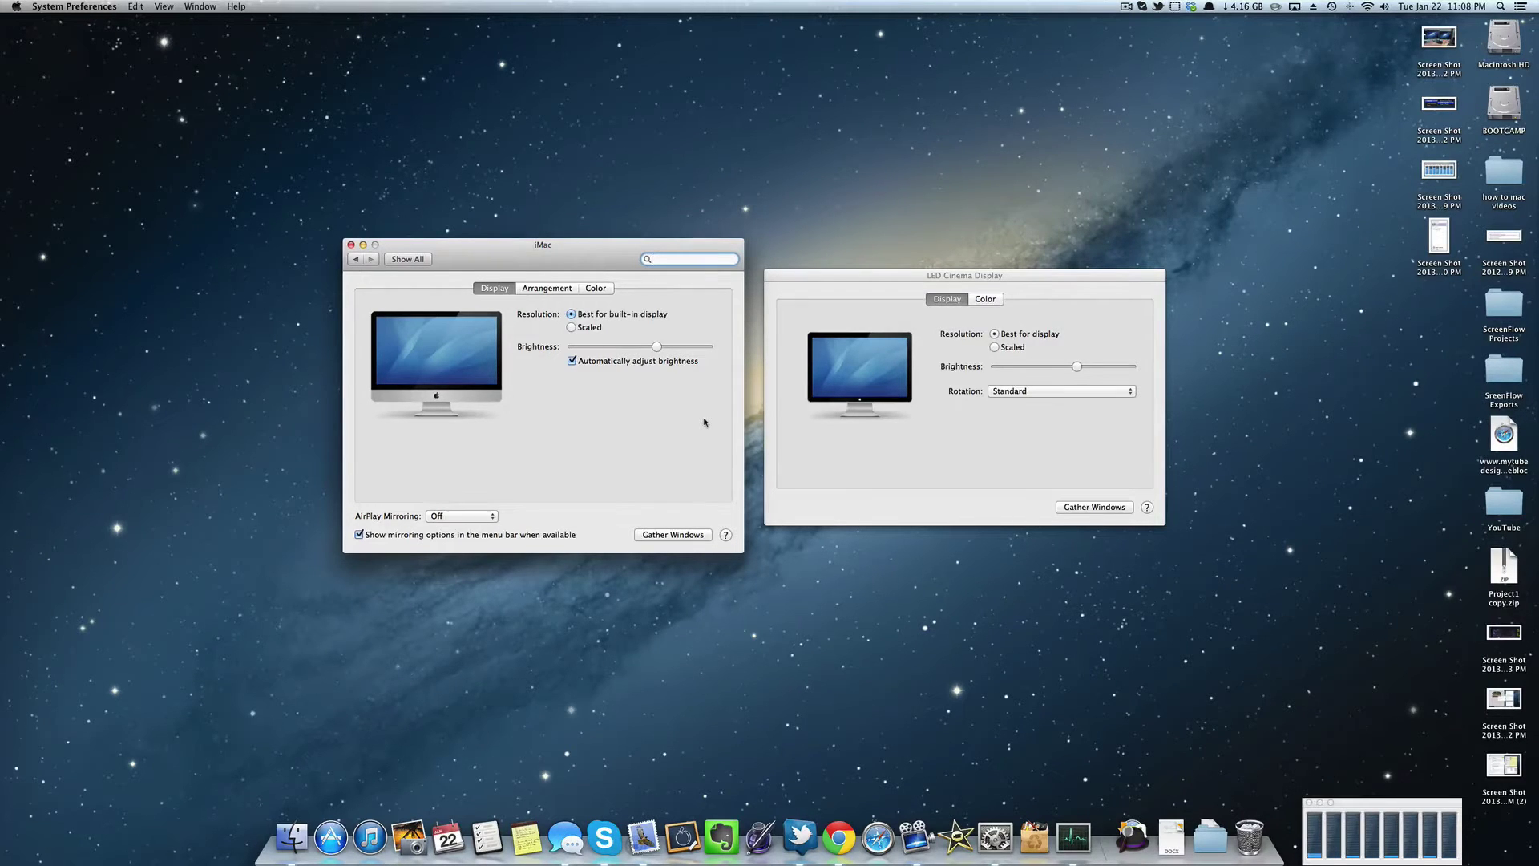
{"action": "left_click", "coordinate": [1076, 366]}
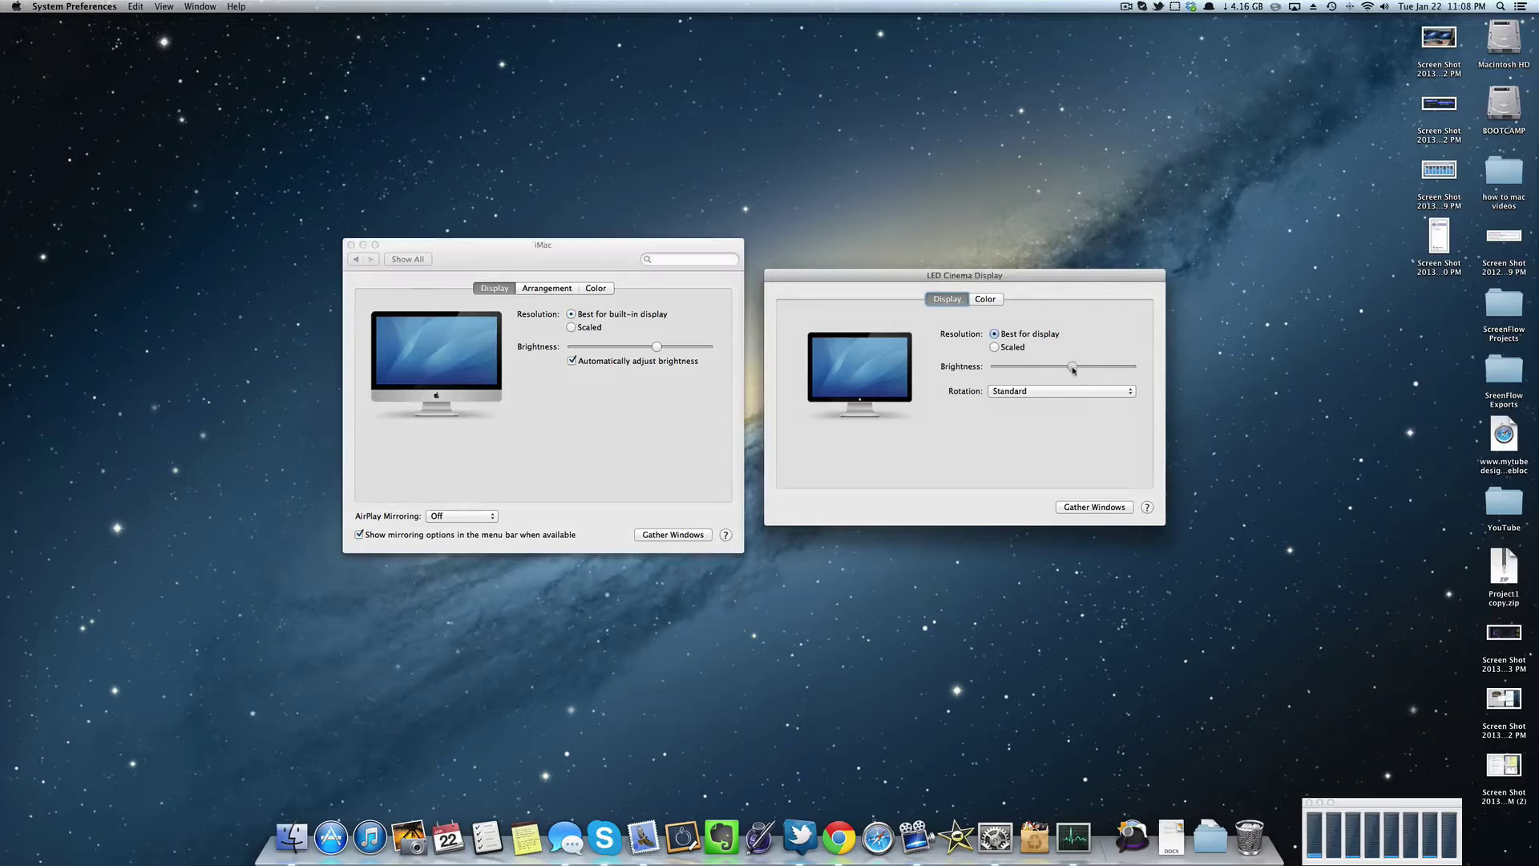
{"action": "mouse_move", "coordinate": [1077, 367]}
{"action": "left_mouse_down"}
{"action": "mouse_move", "coordinate": [1114, 367]}
{"action": "mouse_move", "coordinate": [1056, 367]}
{"action": "mouse_move", "coordinate": [1081, 370]}
{"action": "left_mouse_up"}
{"action": "left_click", "coordinate": [991, 301]}
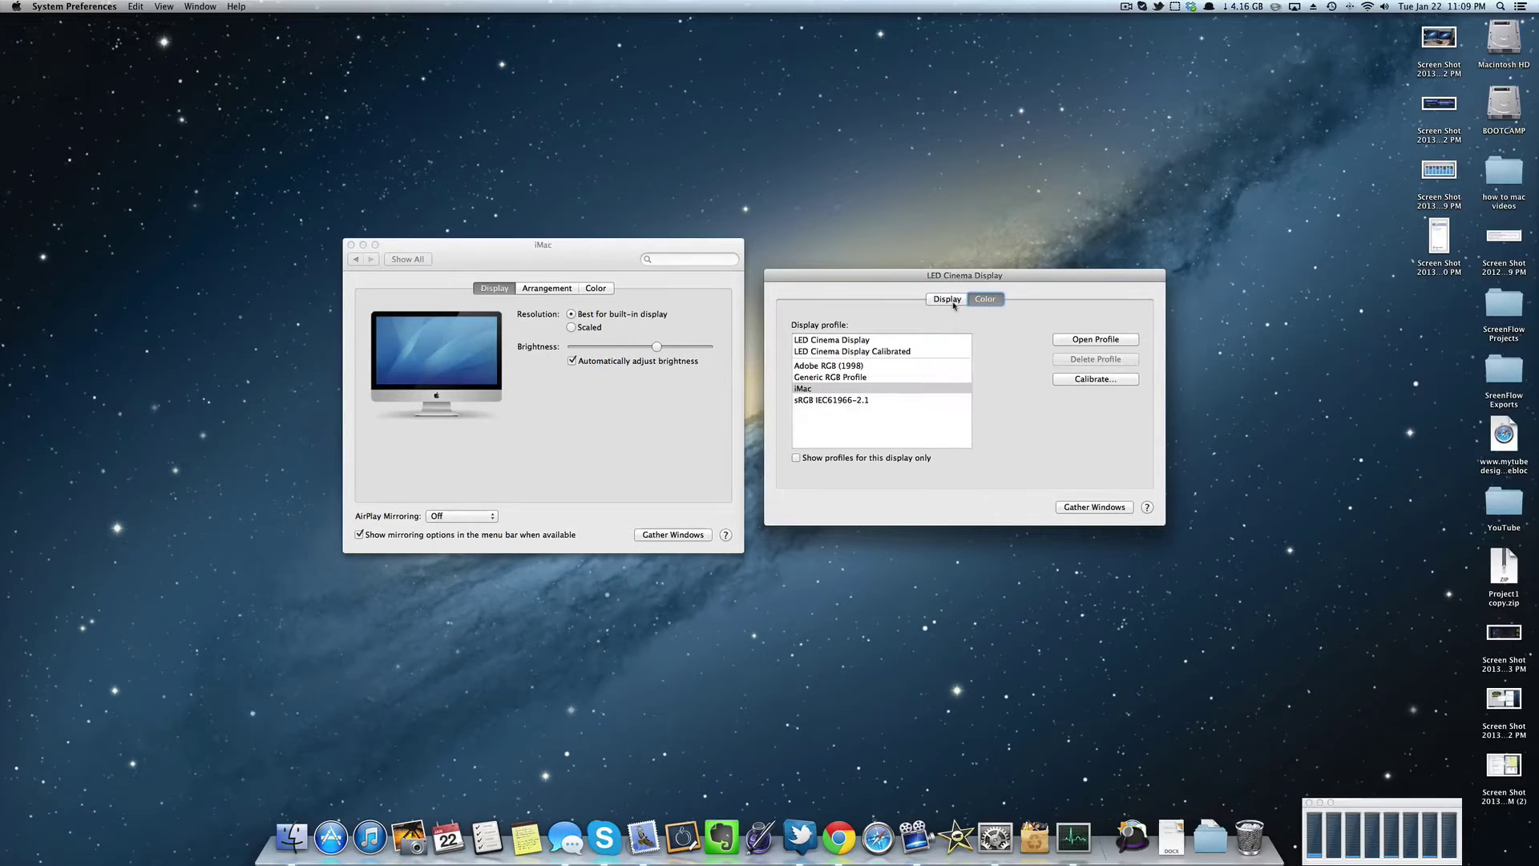
{"action": "left_click", "coordinate": [953, 300]}
Swap the windows so the LED Cinema Display sits left of the iMac window.
{"action": "left_click", "coordinate": [577, 242]}
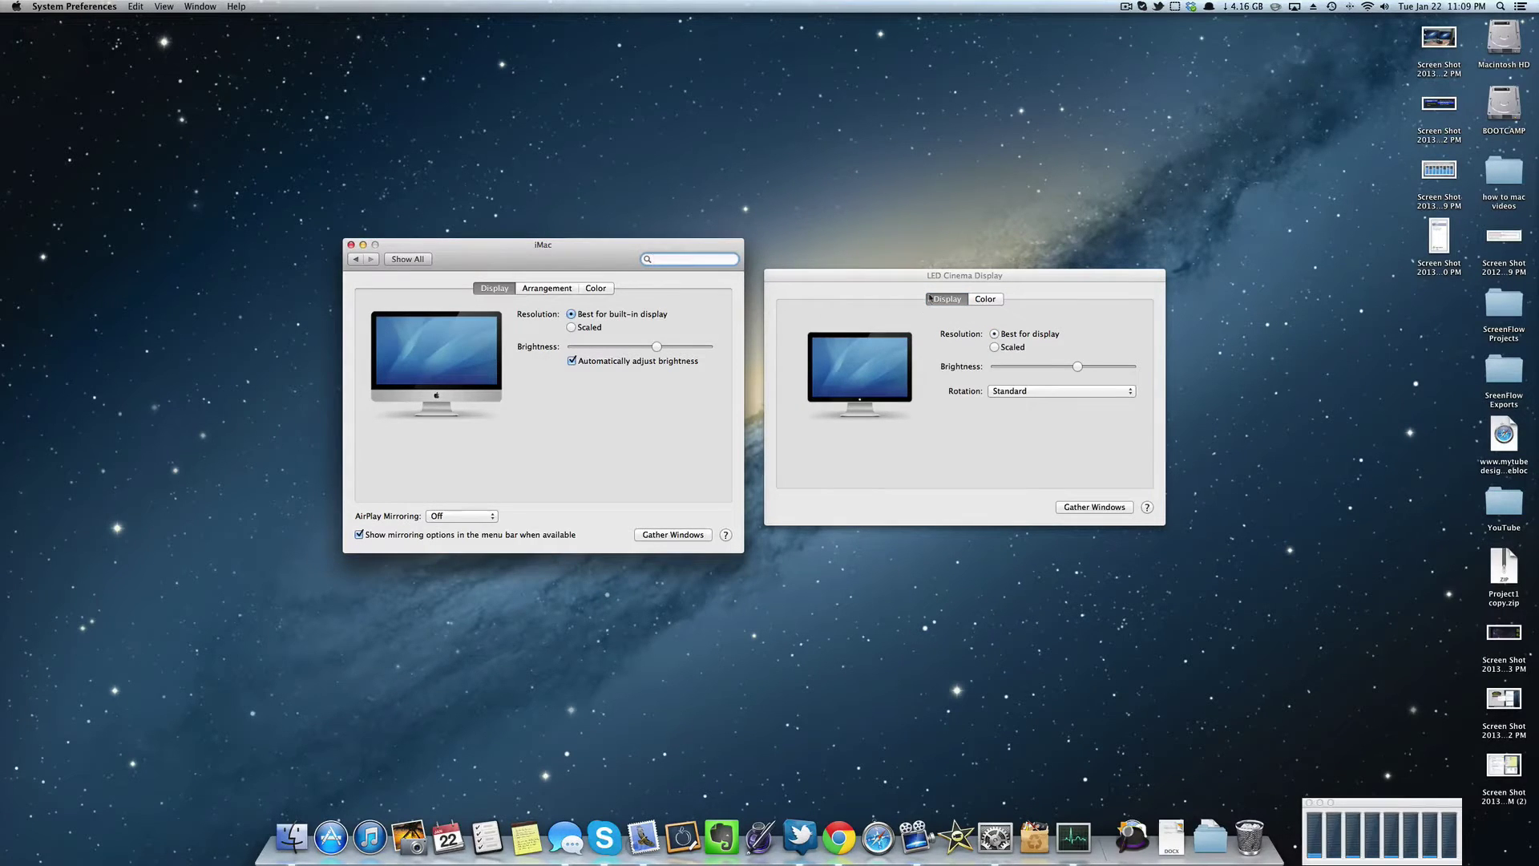
{"action": "left_click_drag", "start_coordinate": [962, 275], "coordinate": [287, 254]}
{"action": "left_click_drag", "start_coordinate": [552, 250], "coordinate": [850, 249]}
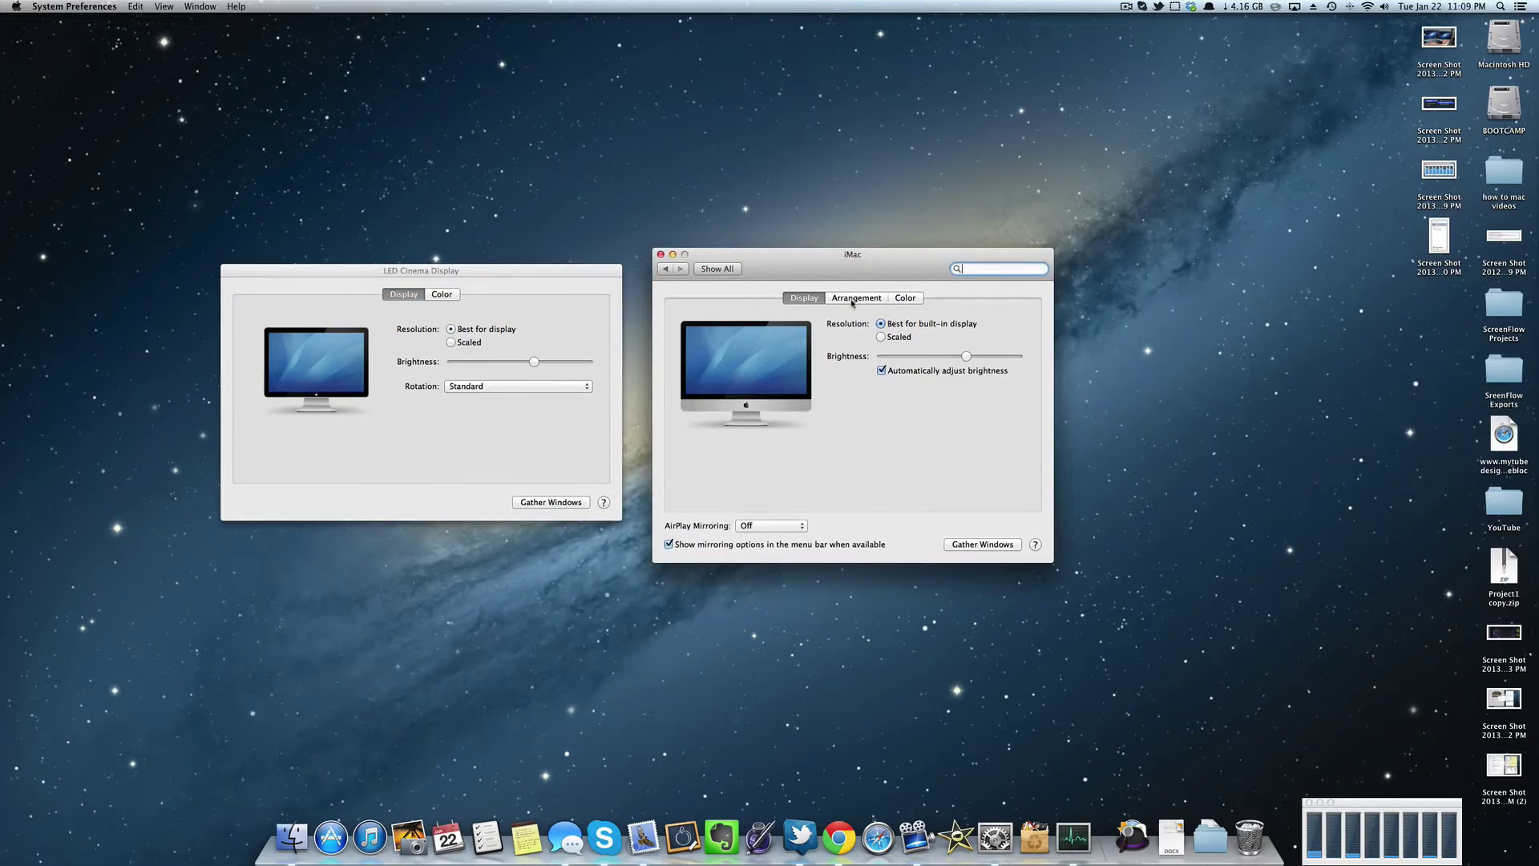
In the iMac's Arrangement view, try the main display right of the secondary, then move it back left.
{"action": "left_click", "coordinate": [833, 300]}
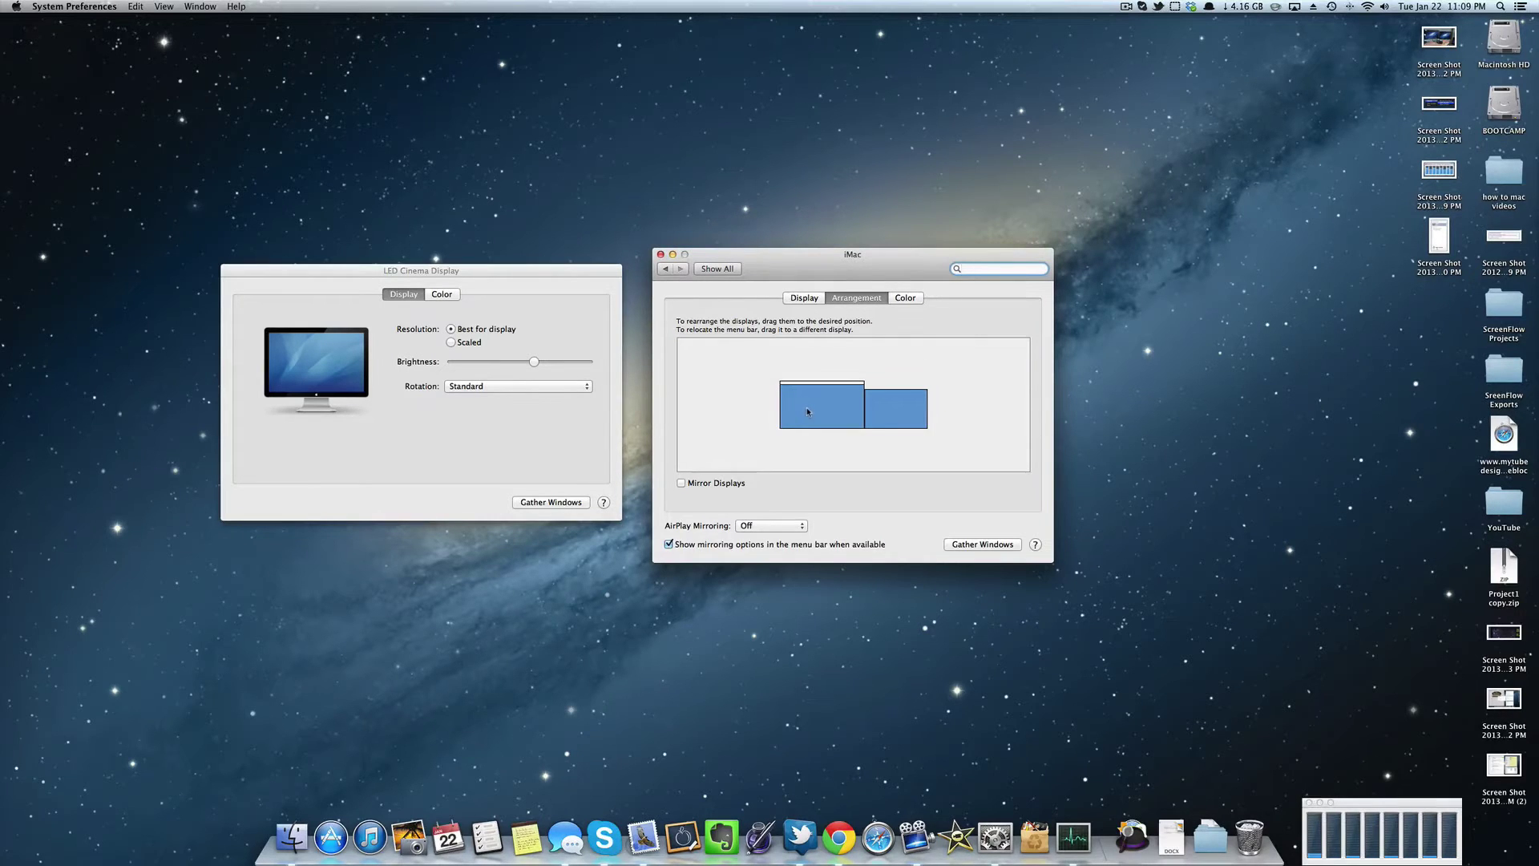
{"action": "left_click_drag", "start_coordinate": [806, 413], "coordinate": [896, 409]}
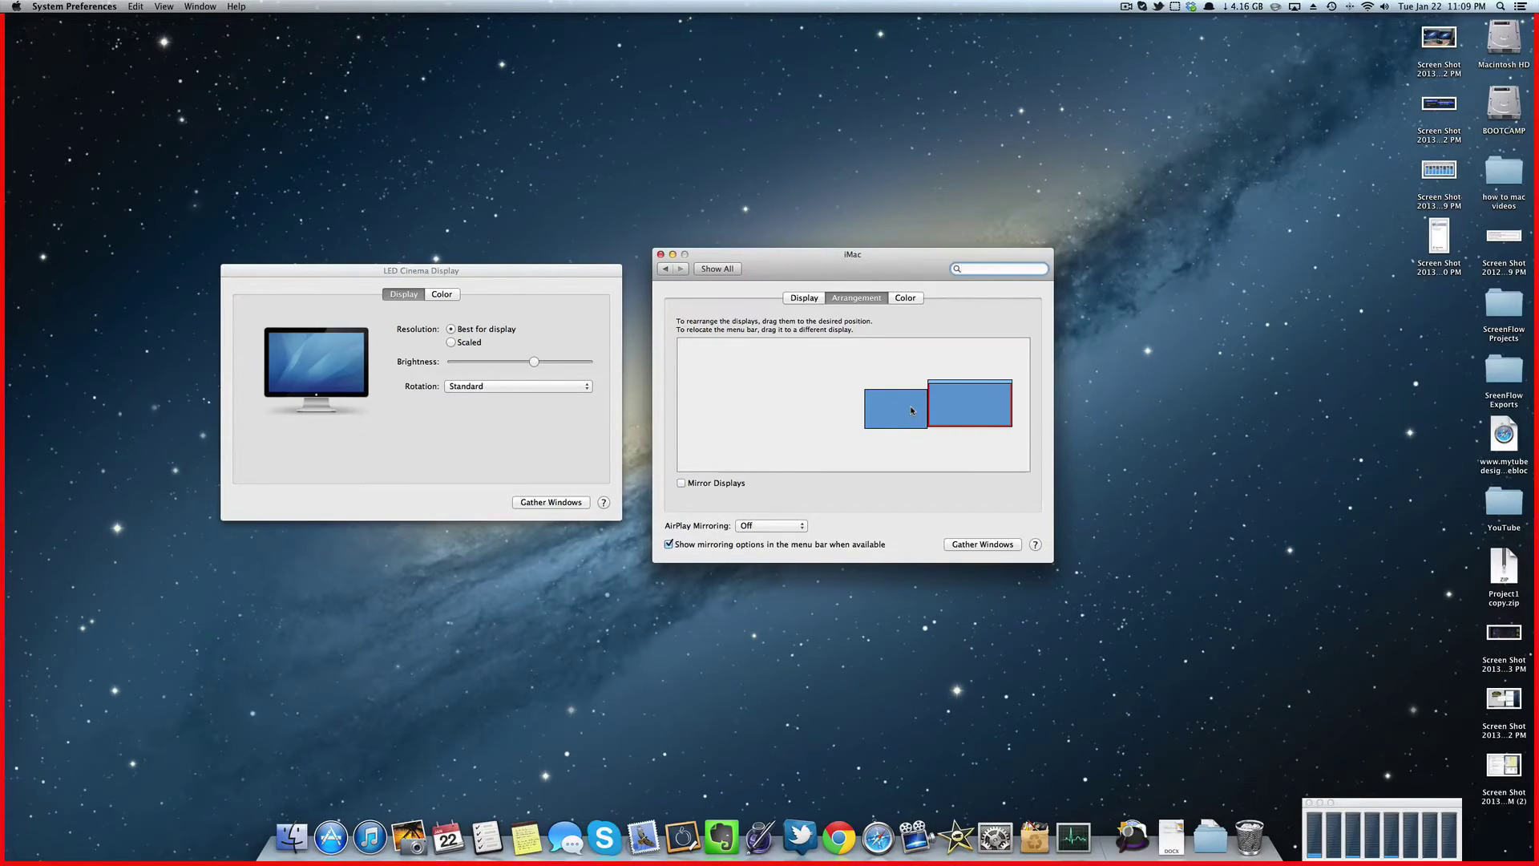
{"action": "left_click_drag", "start_coordinate": [964, 408], "coordinate": [823, 395]}
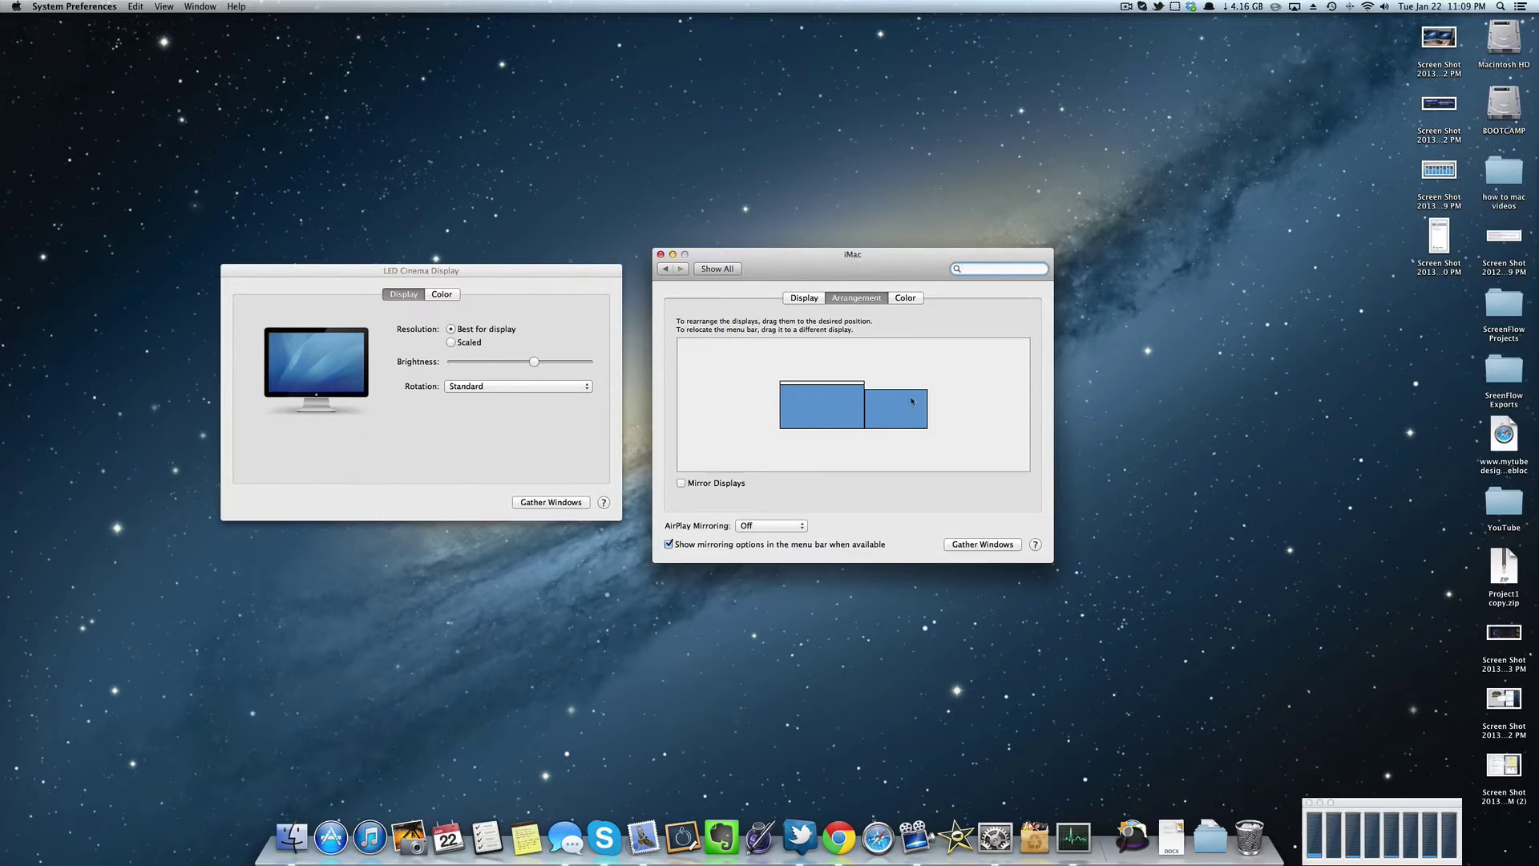
Try the main display beside and below the secondary, ending with the secondary bottom-aligned on its right.
{"action": "left_click_drag", "start_coordinate": [806, 395], "coordinate": [769, 386]}
{"action": "mouse_move", "coordinate": [823, 385]}
{"action": "left_mouse_down"}
{"action": "mouse_move", "coordinate": [790, 412]}
{"action": "mouse_move", "coordinate": [823, 389]}
{"action": "mouse_move", "coordinate": [912, 396]}
{"action": "mouse_move", "coordinate": [826, 366]}
{"action": "left_mouse_up"}
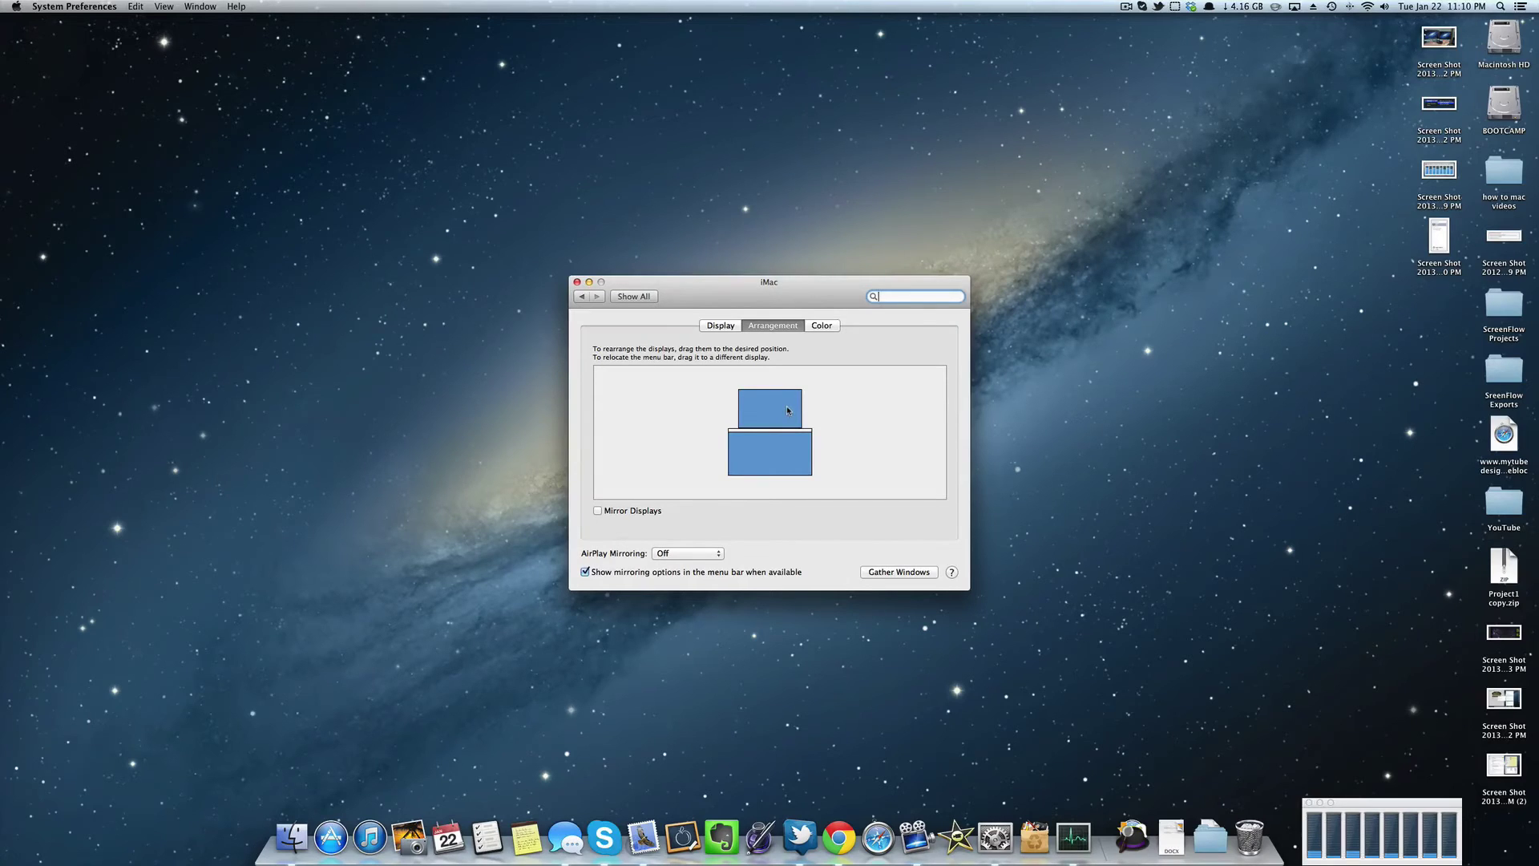
{"action": "left_click_drag", "start_coordinate": [785, 412], "coordinate": [843, 460]}
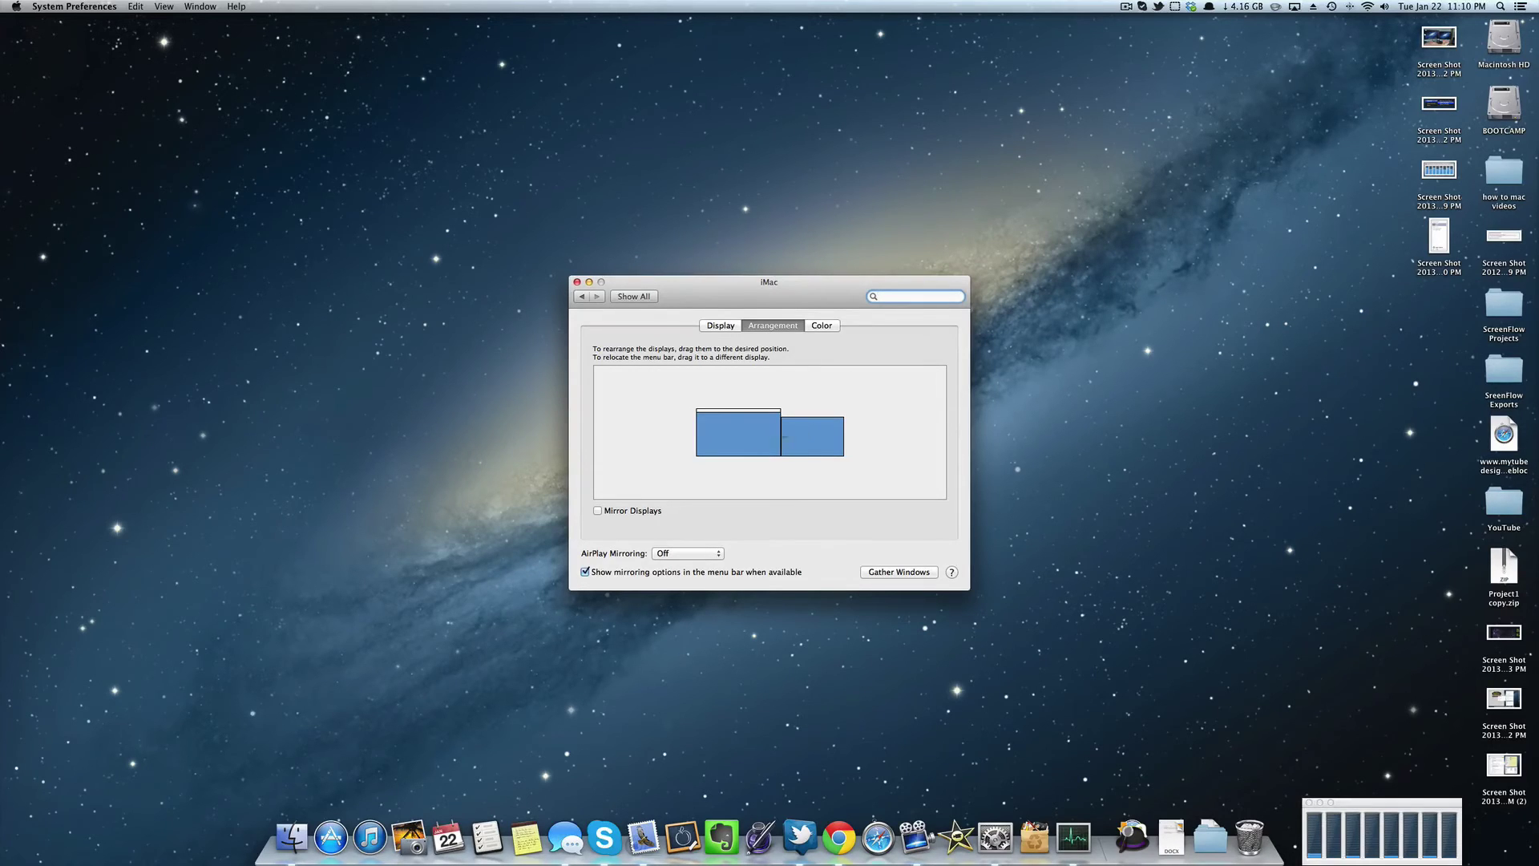
{"action": "left_click", "coordinate": [799, 436]}
{"action": "left_click_drag", "start_coordinate": [798, 436], "coordinate": [800, 397]}
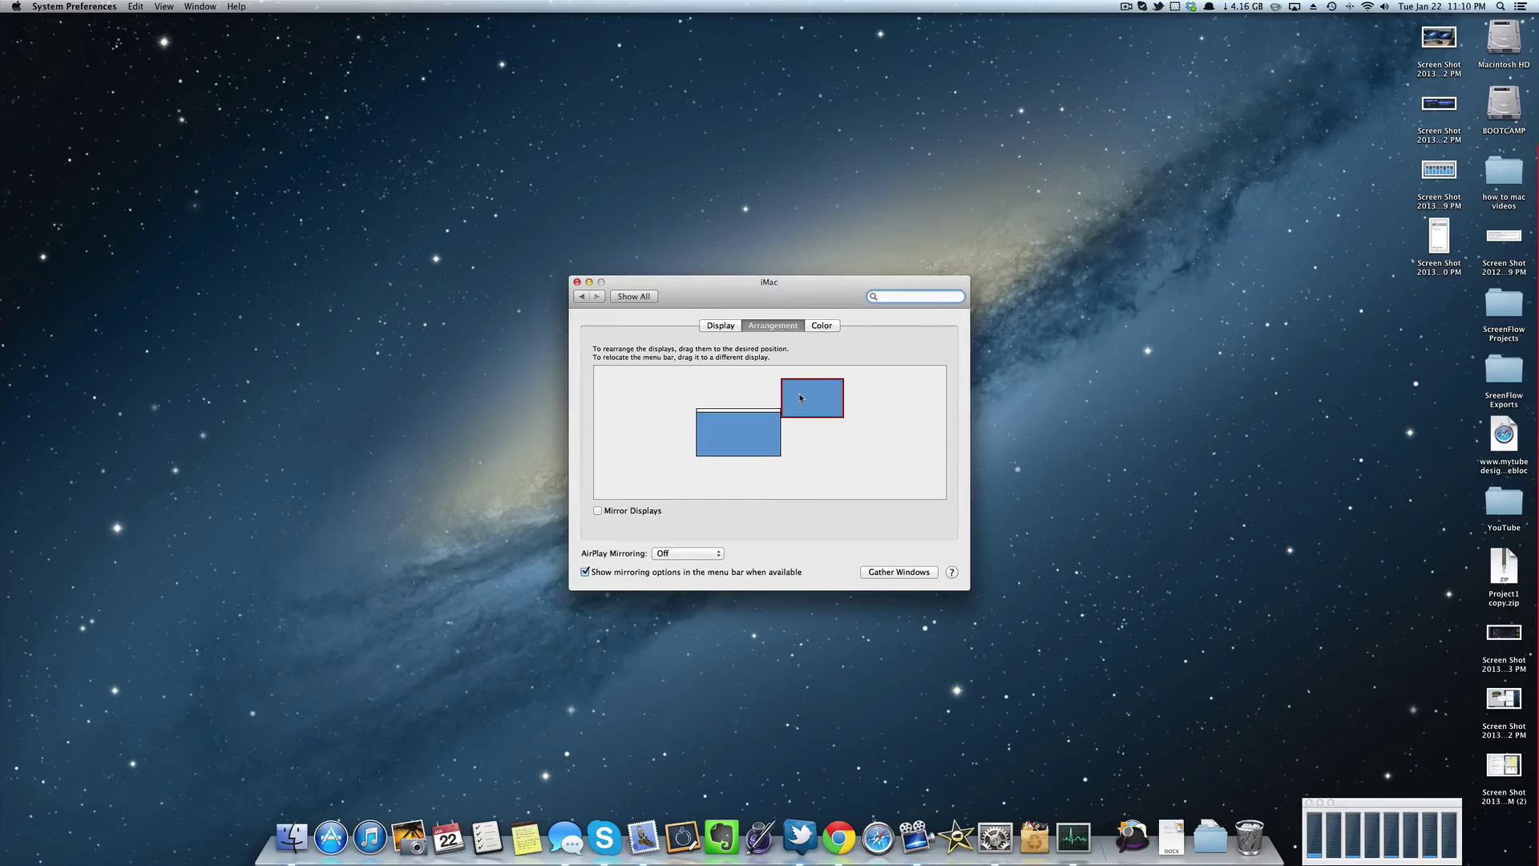
{"action": "left_click_drag", "start_coordinate": [800, 397], "coordinate": [800, 397]}
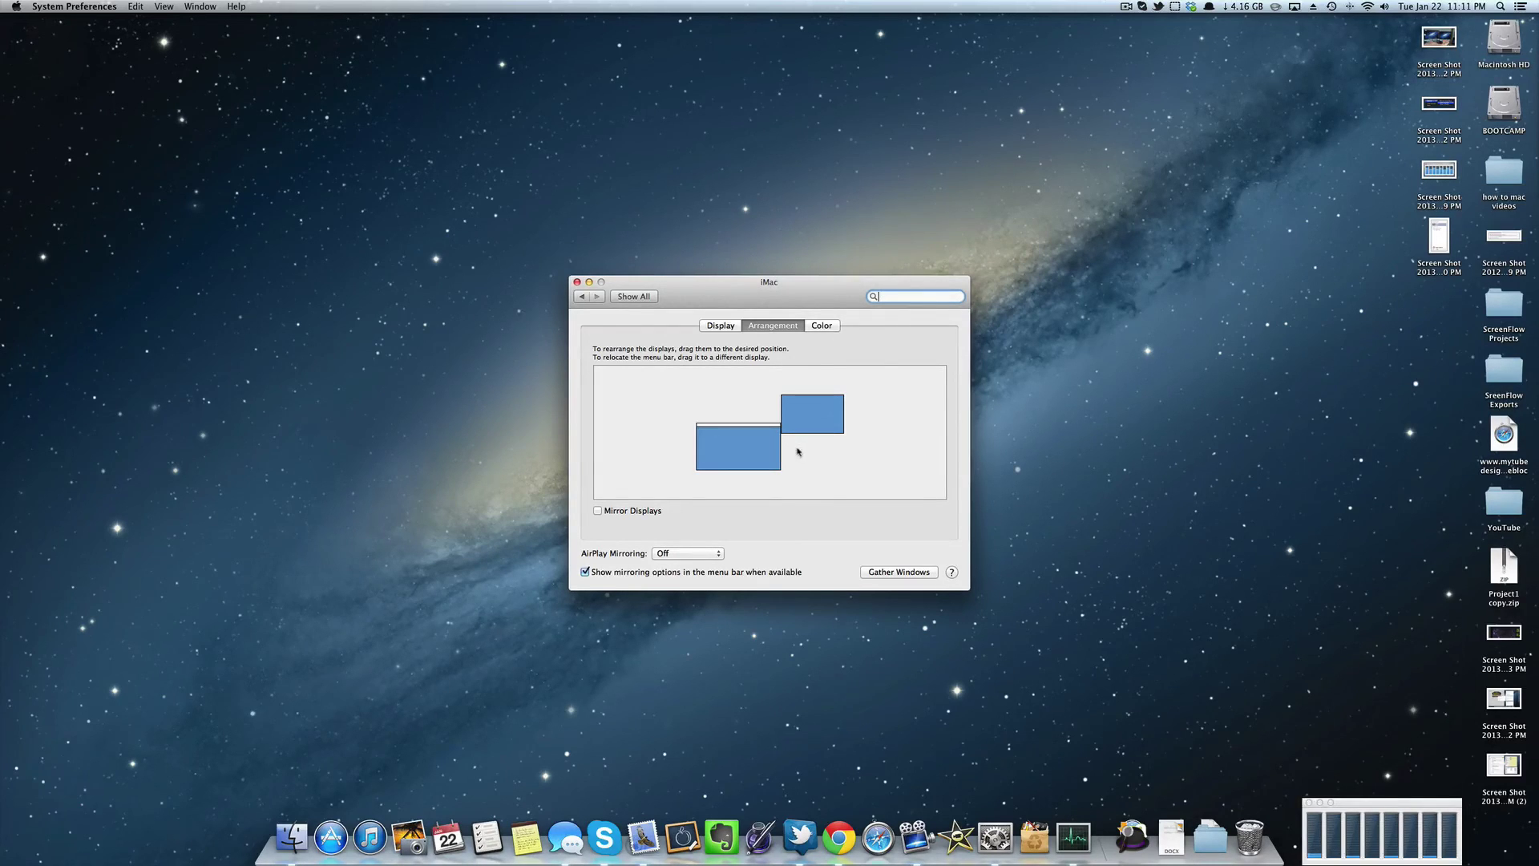
{"action": "left_click_drag", "start_coordinate": [800, 402], "coordinate": [813, 438]}
{"action": "left_click", "coordinate": [680, 560]}
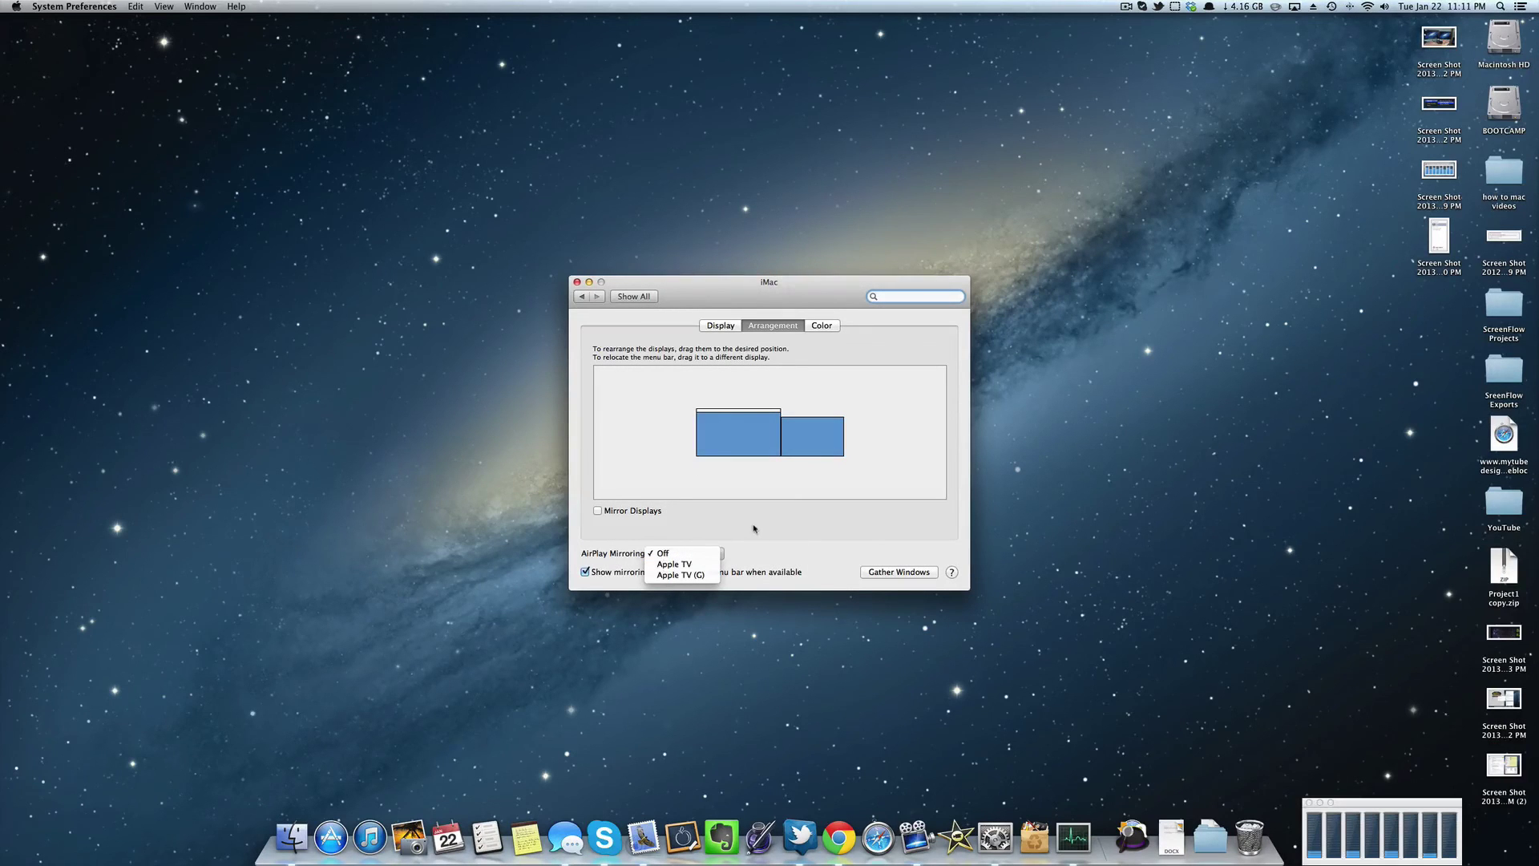
{"action": "left_click", "coordinate": [754, 528]}
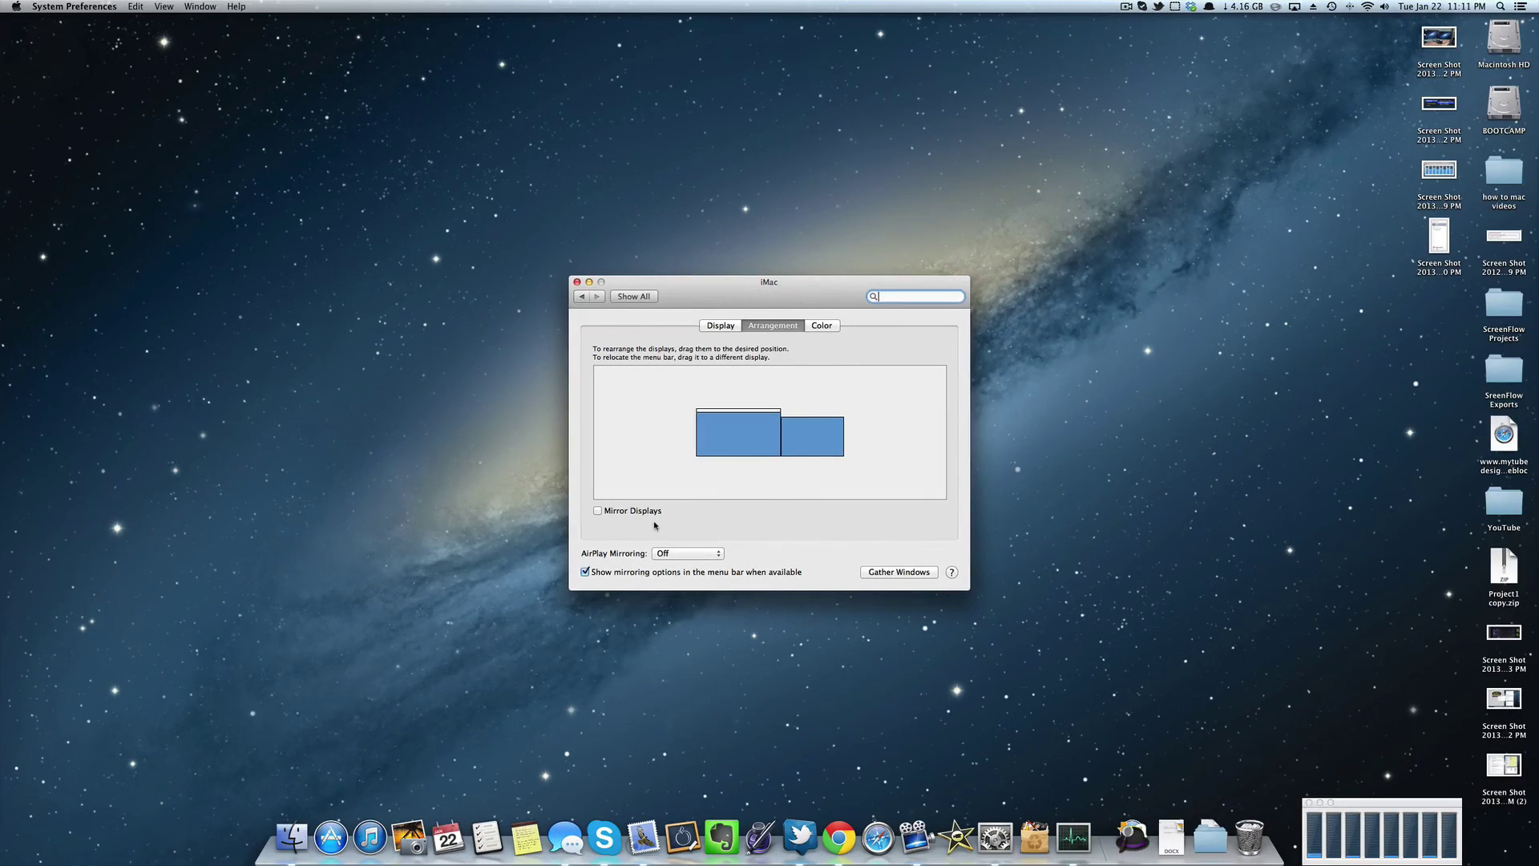